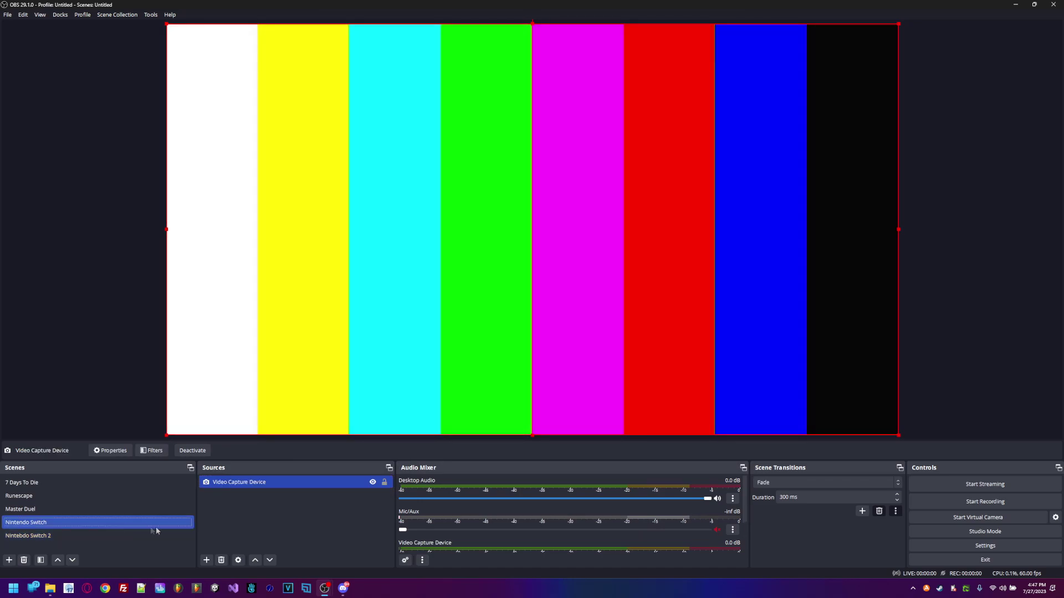
Step: Remove the Nintebdo Switch 2 scene and confirm the deletion
{"action": "right_click", "coordinate": [156, 533]}
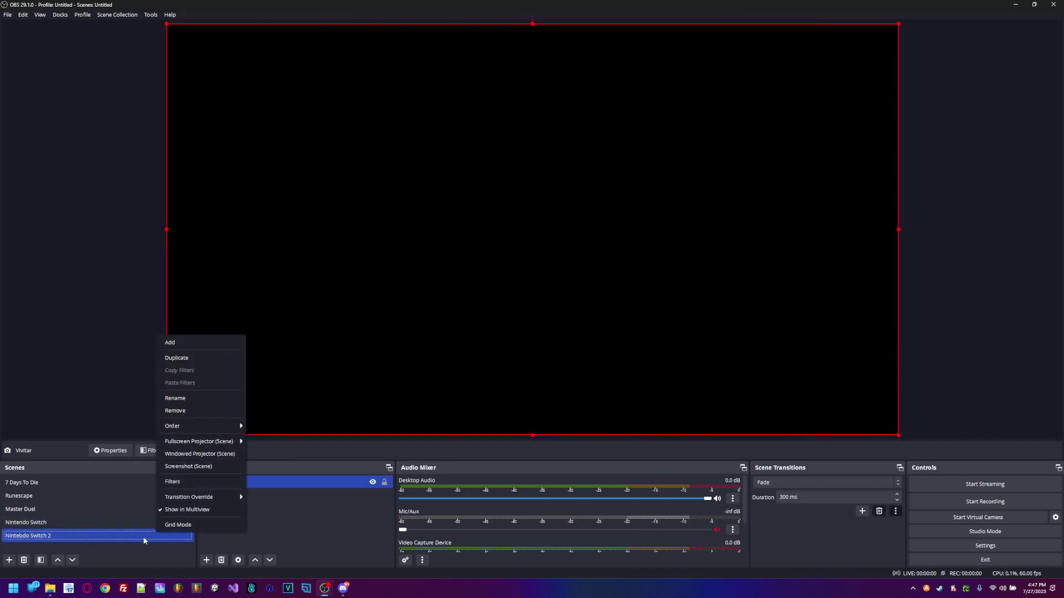
{"action": "left_click", "coordinate": [313, 525]}
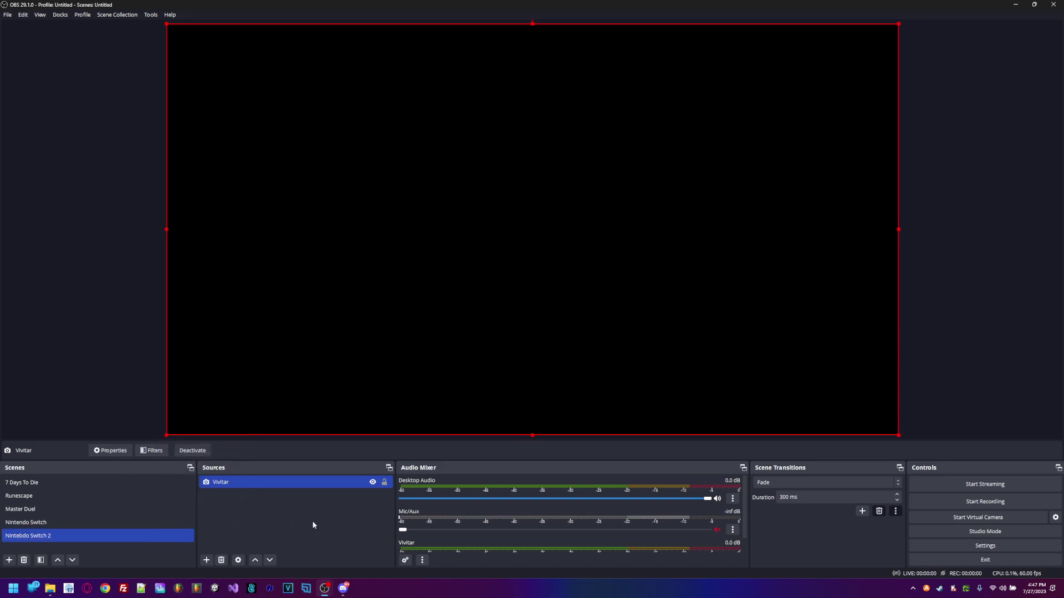
{"action": "right_click", "coordinate": [98, 533]}
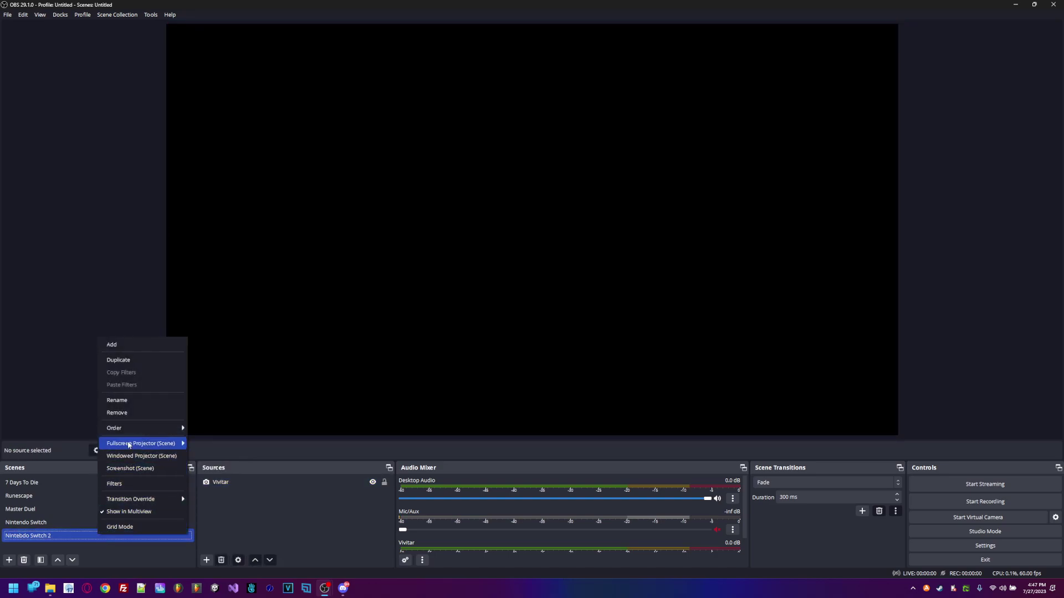
{"action": "left_click", "coordinate": [150, 413]}
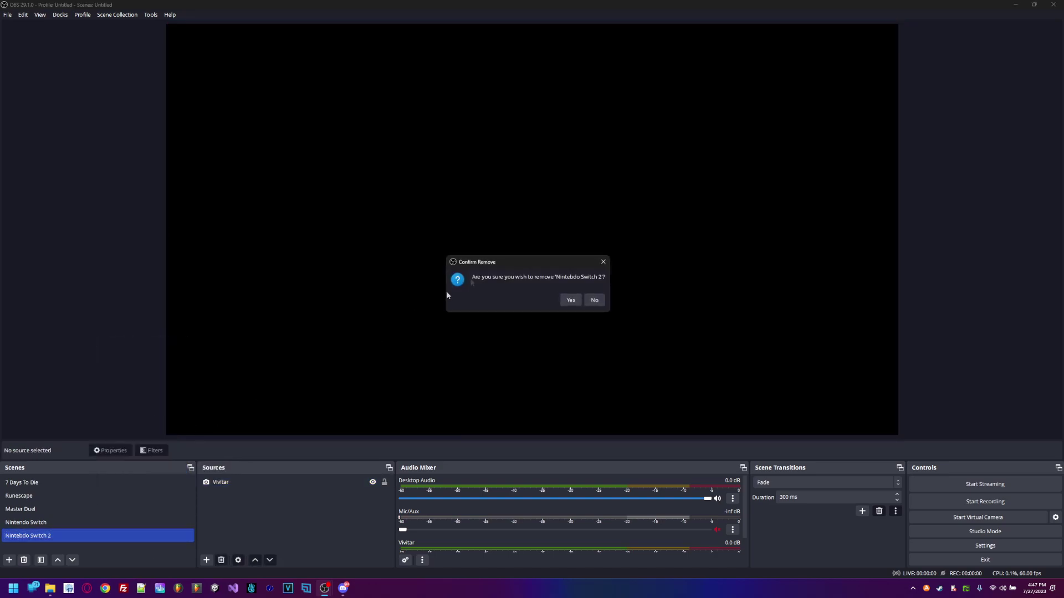
{"action": "left_click", "coordinate": [570, 300]}
Step: Remove the Nintendo Switch scene, confirm, and reselect Master Duel
{"action": "right_click", "coordinate": [52, 521]}
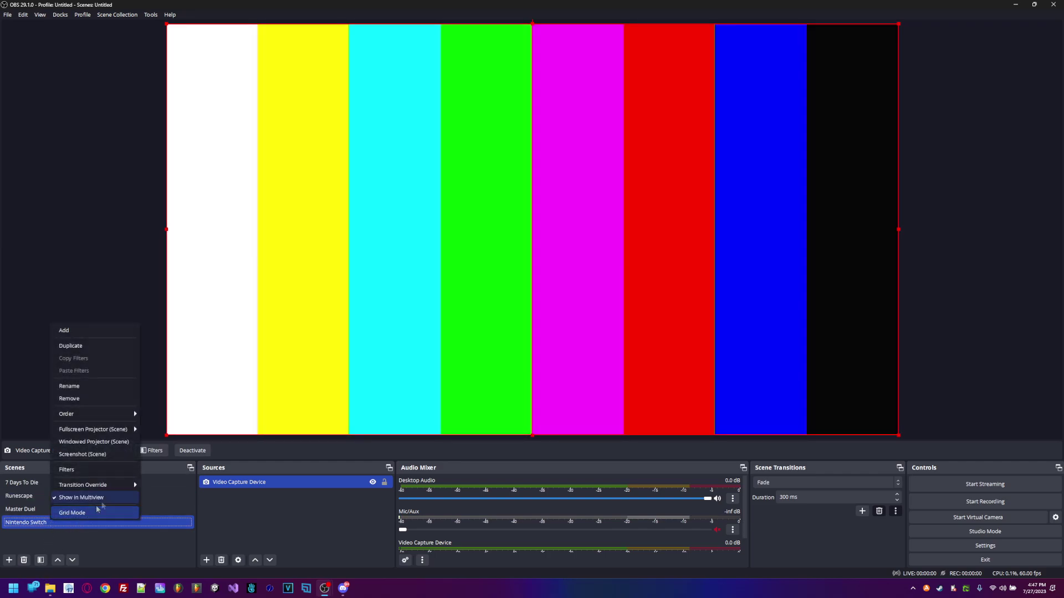
{"action": "left_click", "coordinate": [83, 398]}
{"action": "key", "text": "Tab"}
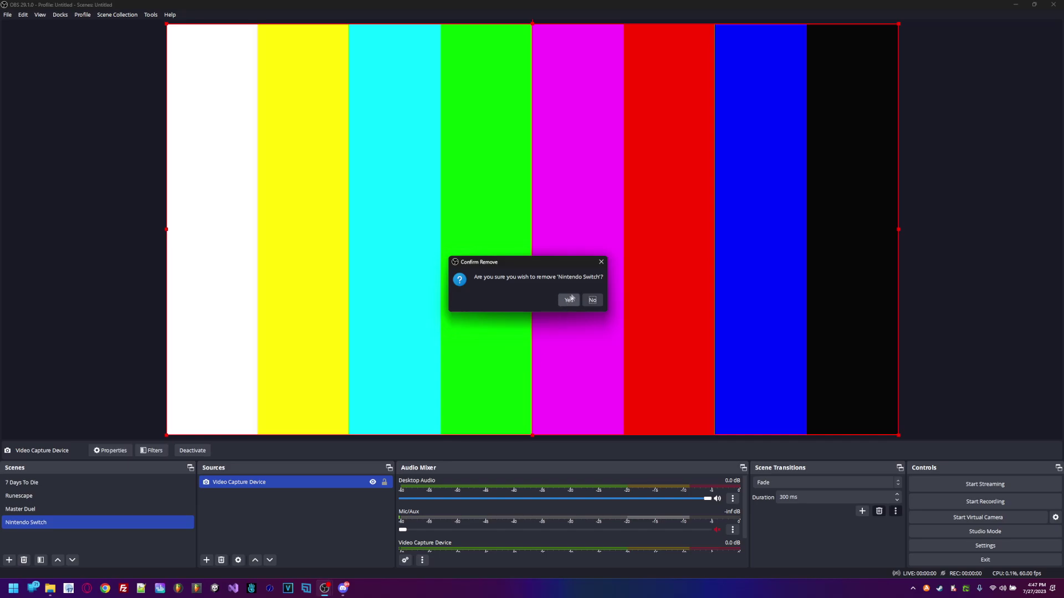
{"action": "left_click", "coordinate": [569, 299]}
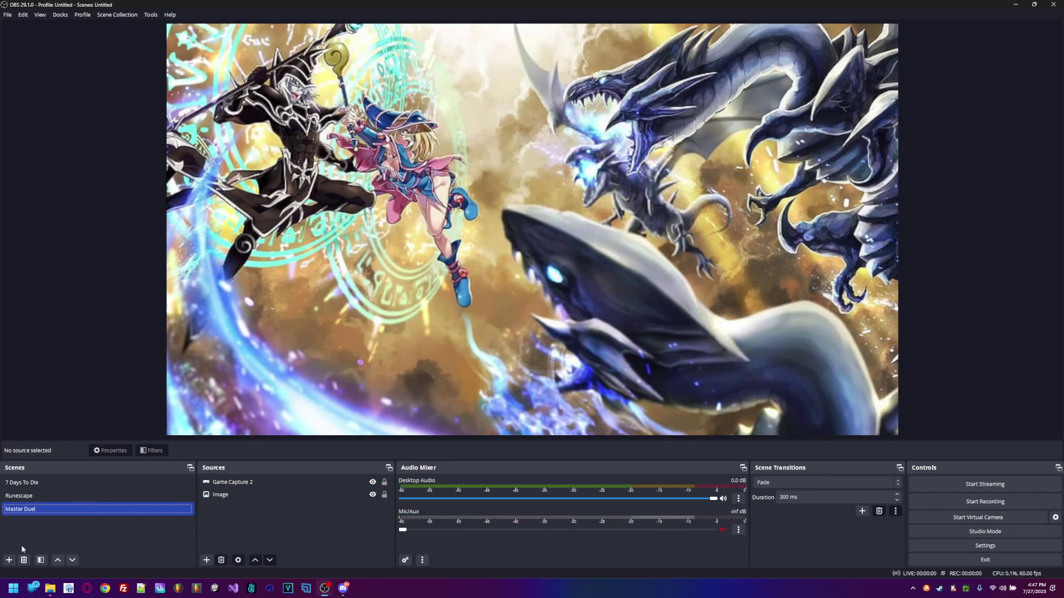
{"action": "key", "text": "Up"}
{"action": "key", "text": "Down"}
Step: Move Runescape below Master Duel and add a new scene named Scene 2
{"action": "left_click_drag", "start_coordinate": [44, 496], "coordinate": [45, 510]}
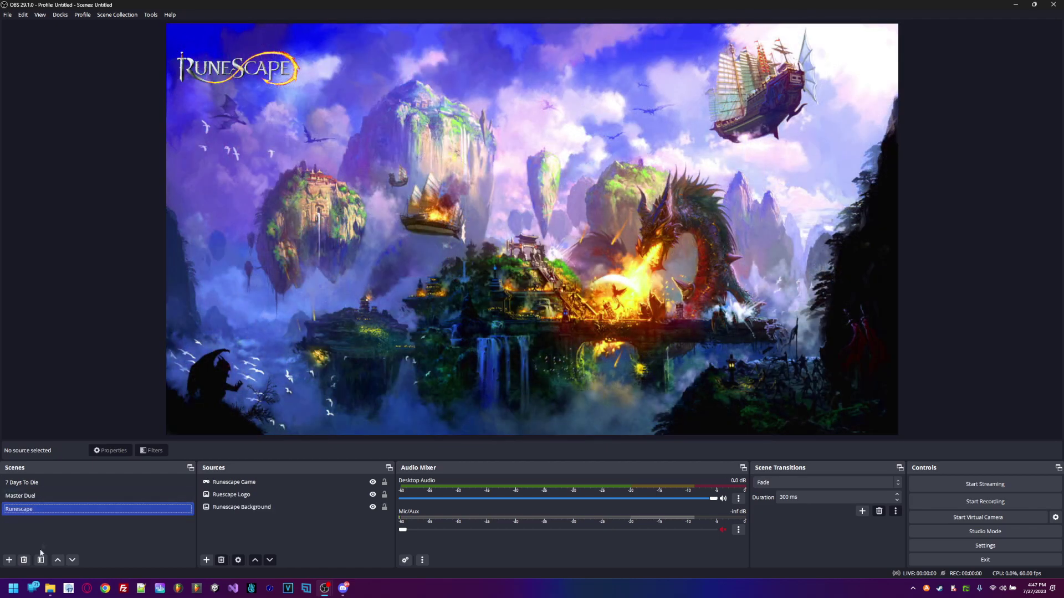
{"action": "left_click", "coordinate": [9, 560]}
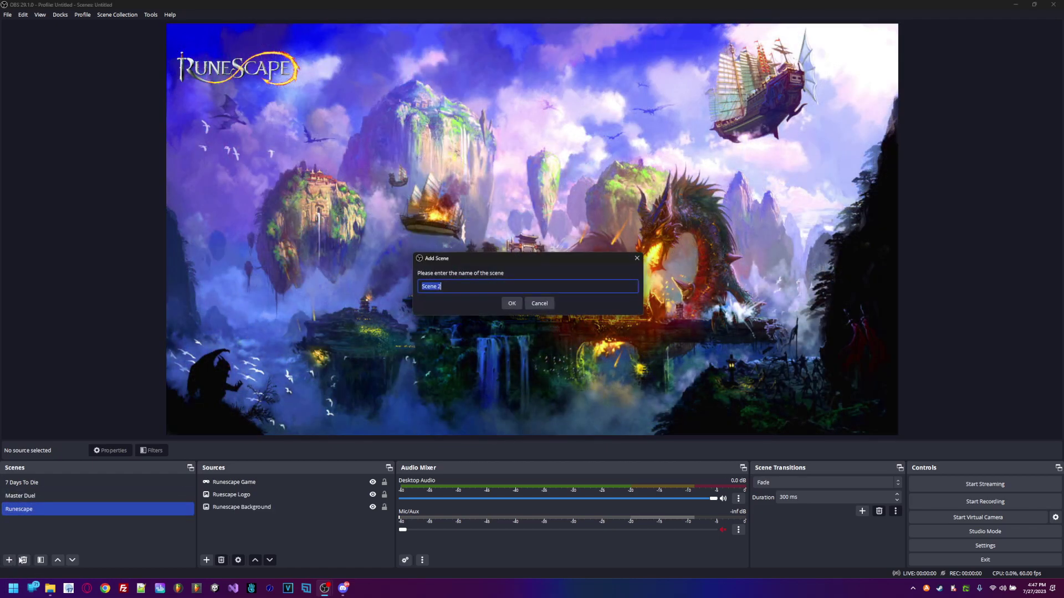
{"action": "left_click", "coordinate": [512, 304]}
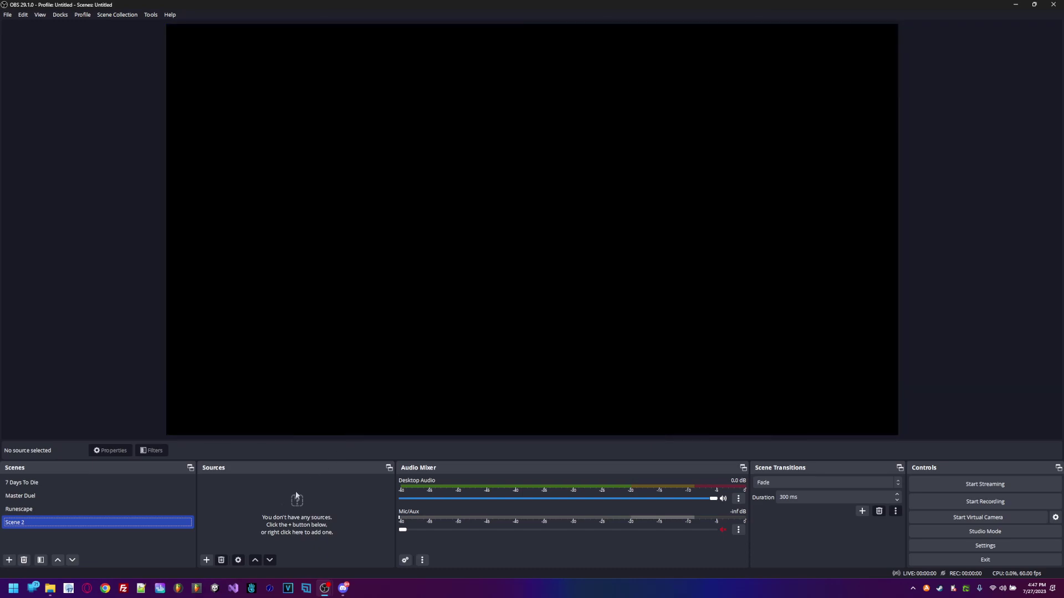
Step: Add a new Video Capture Device source to Scene 2
{"action": "left_click", "coordinate": [206, 560]}
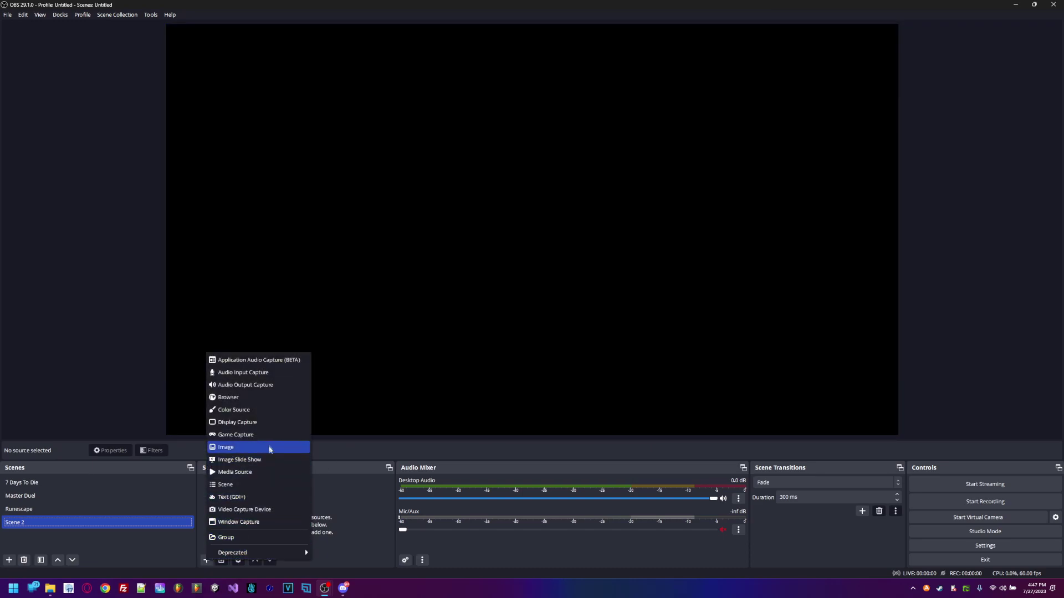
{"action": "left_click", "coordinate": [239, 511]}
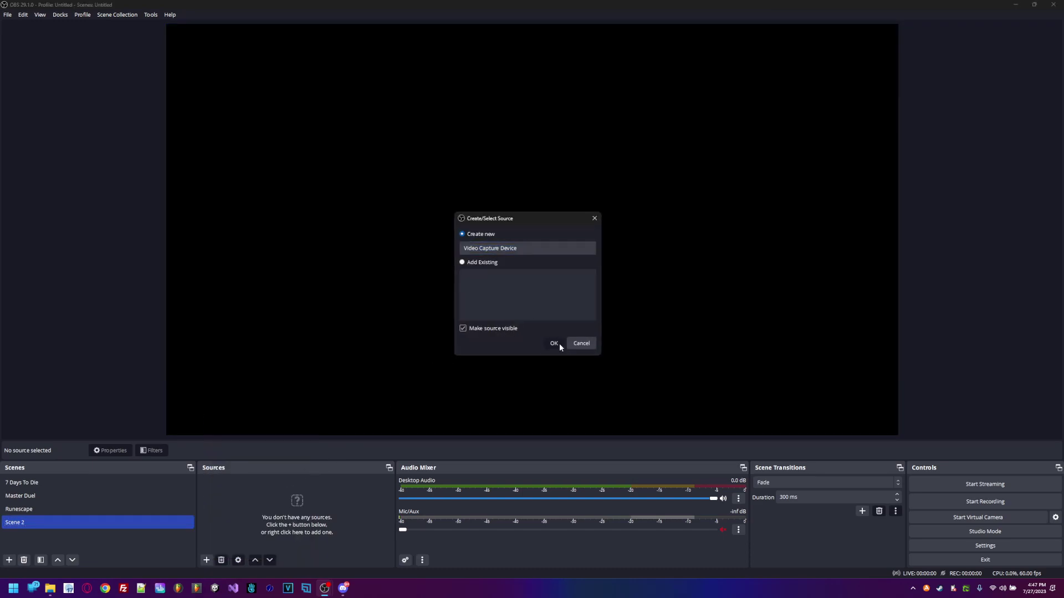
{"action": "left_click", "coordinate": [553, 343]}
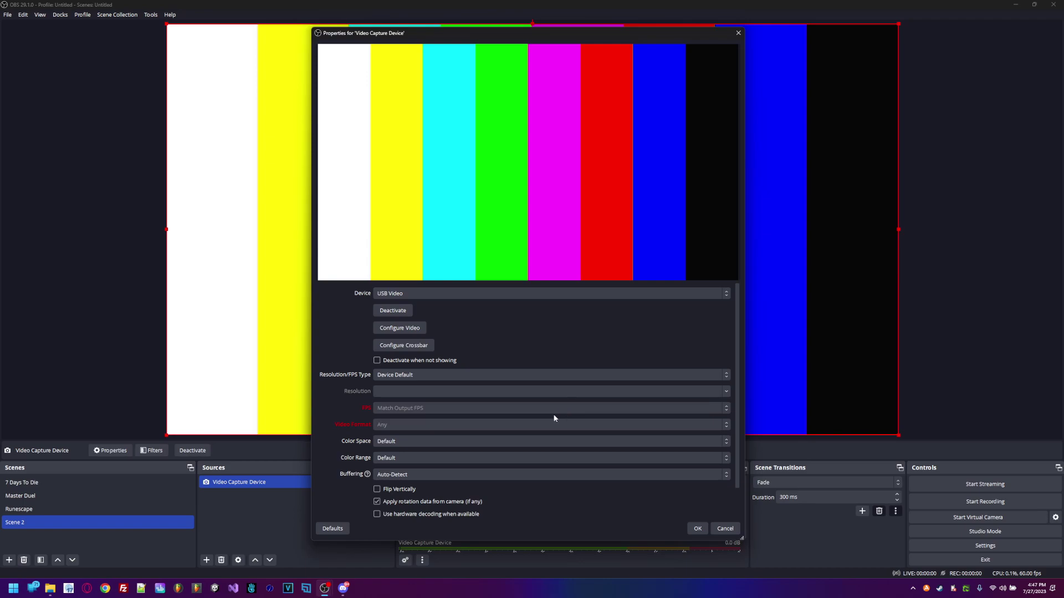
Step: Set the capture device to custom 1280x720 at 60 FPS and stretch it across the canvas
{"action": "left_click", "coordinate": [612, 375]}
{"action": "left_click", "coordinate": [618, 387]}
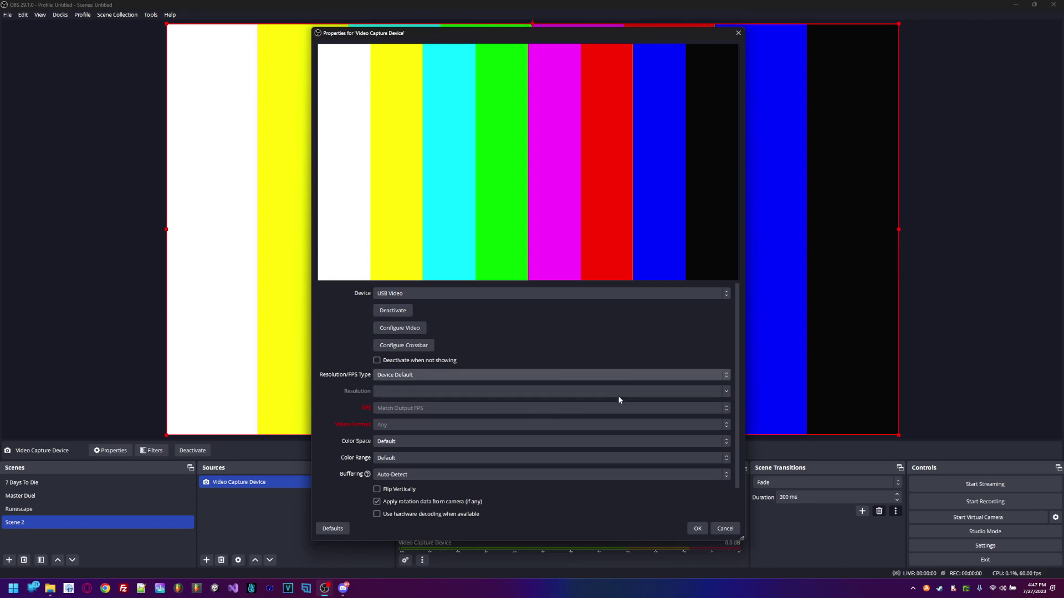
{"action": "left_click", "coordinate": [617, 377]}
{"action": "left_click", "coordinate": [601, 395]}
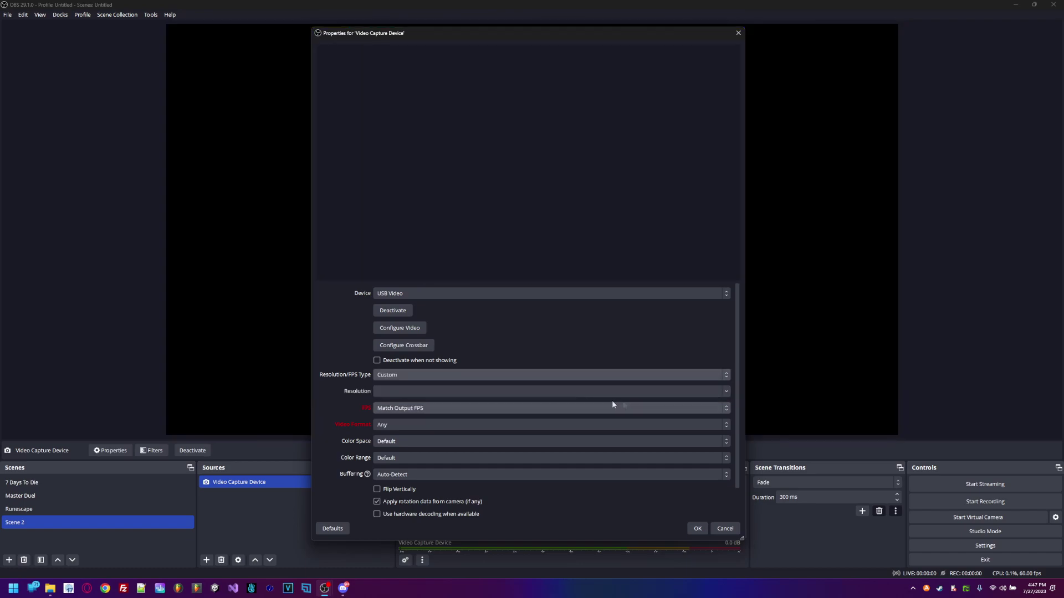
{"action": "left_click", "coordinate": [727, 391]}
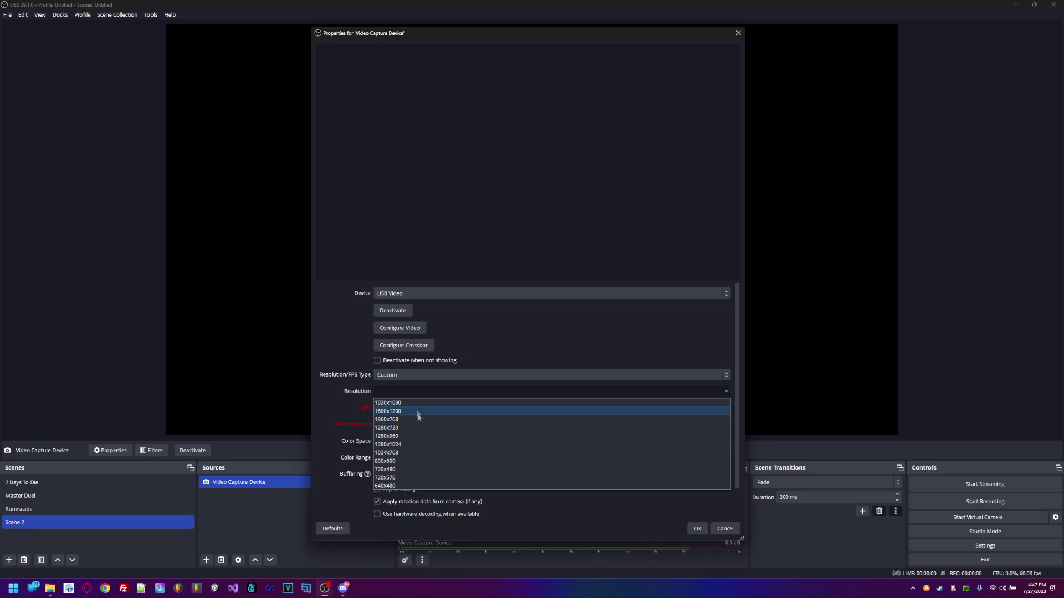
{"action": "left_click", "coordinate": [416, 428]}
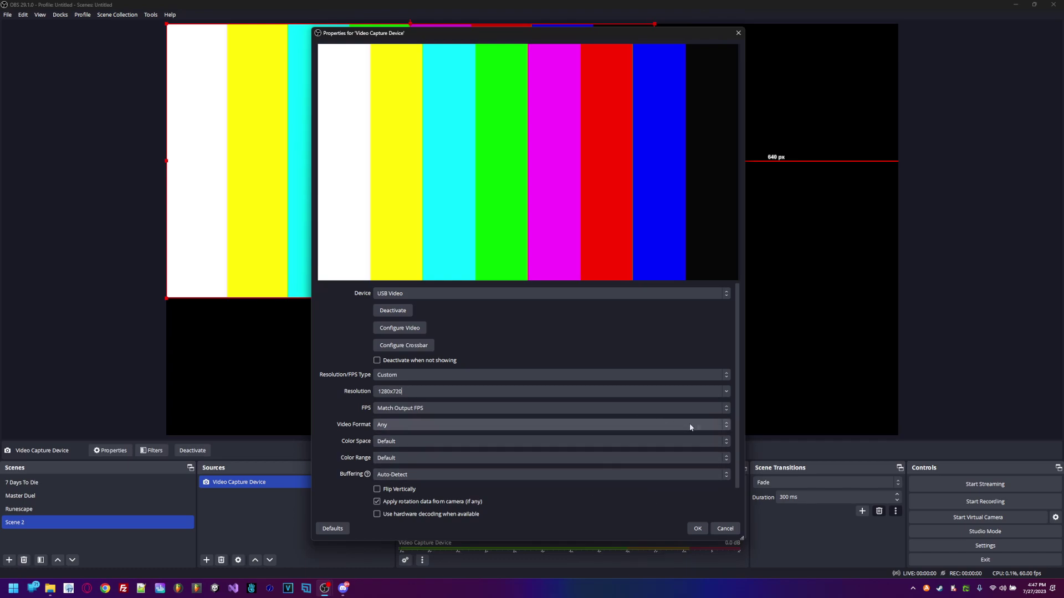
{"action": "left_click", "coordinate": [726, 408]}
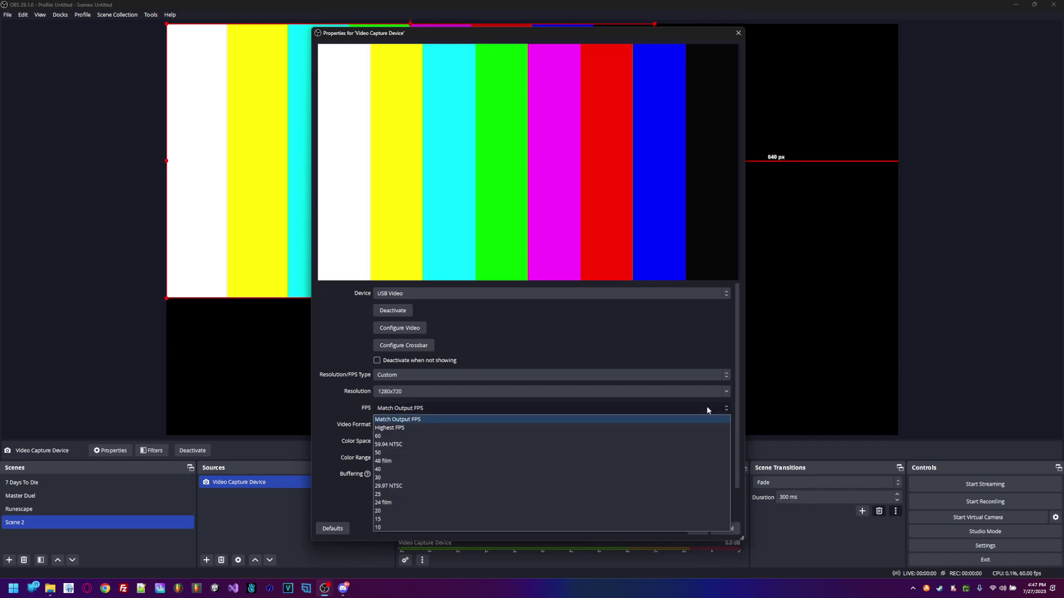
{"action": "left_click", "coordinate": [635, 437]}
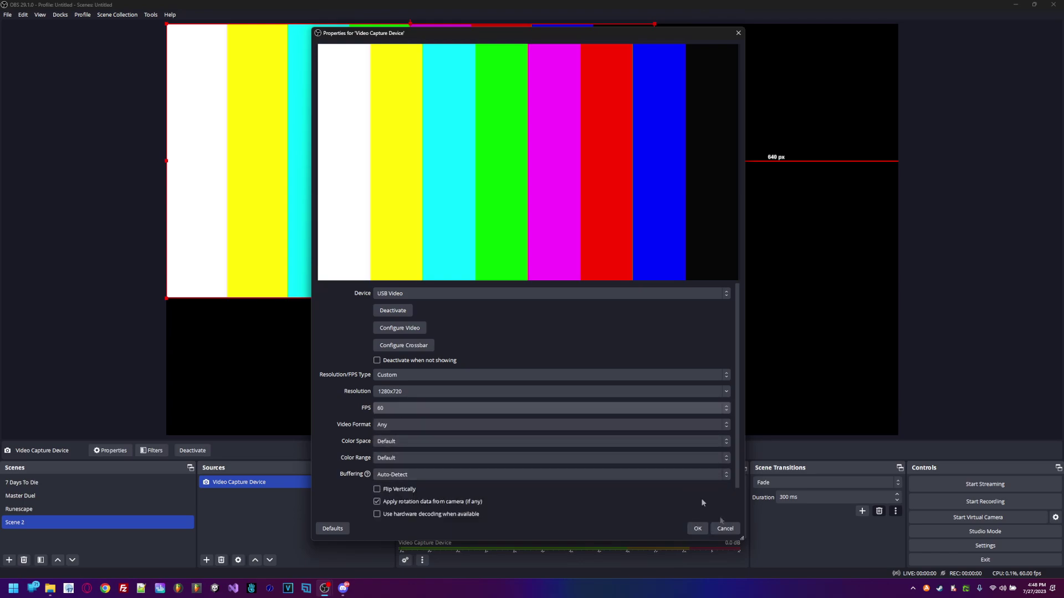
{"action": "left_click", "coordinate": [698, 529]}
{"action": "left_click_drag", "start_coordinate": [653, 297], "coordinate": [836, 436]}
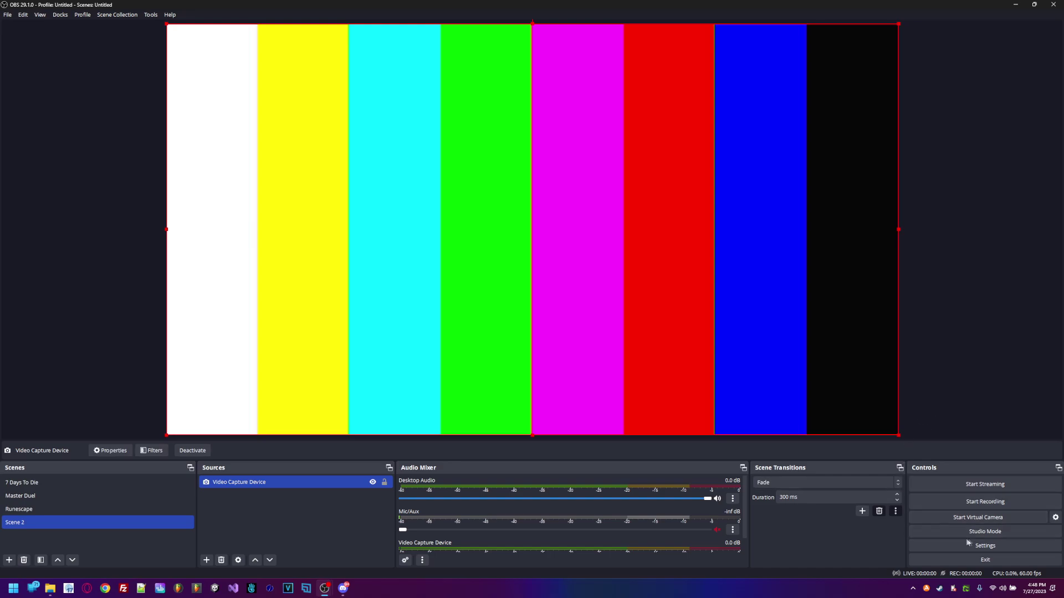
Step: Check the Video settings page (1920x1080, 60 FPS) and cancel without changes
{"action": "left_click", "coordinate": [987, 547]}
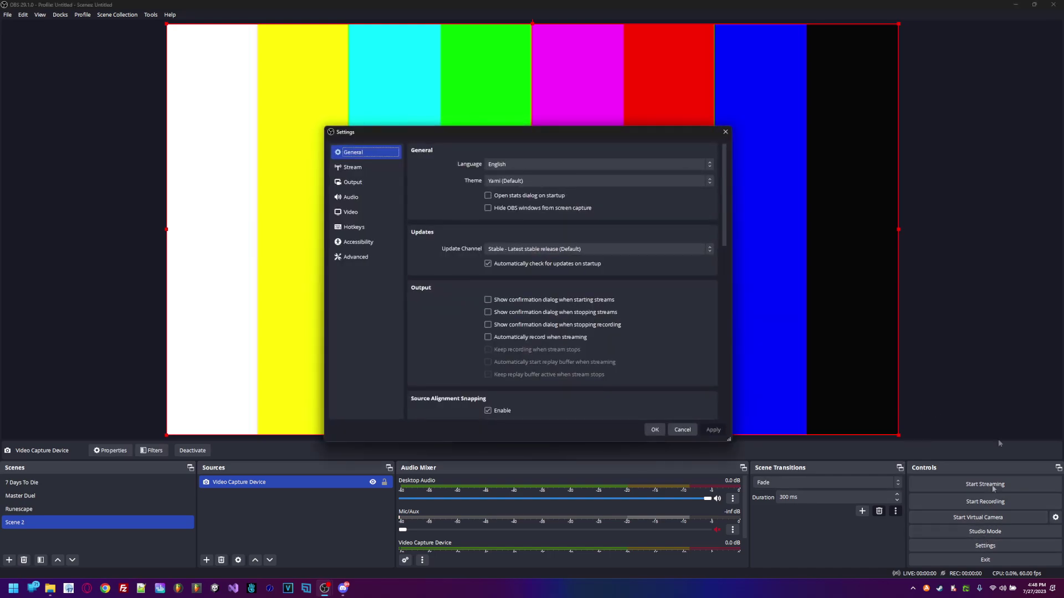
{"action": "left_click", "coordinate": [377, 213]}
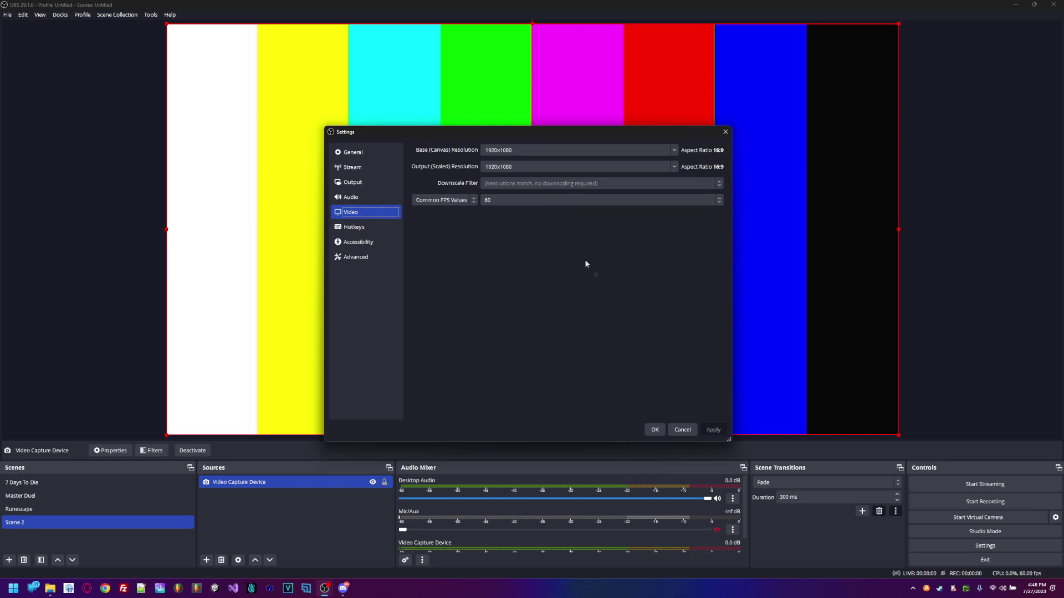
{"action": "left_click", "coordinate": [671, 431]}
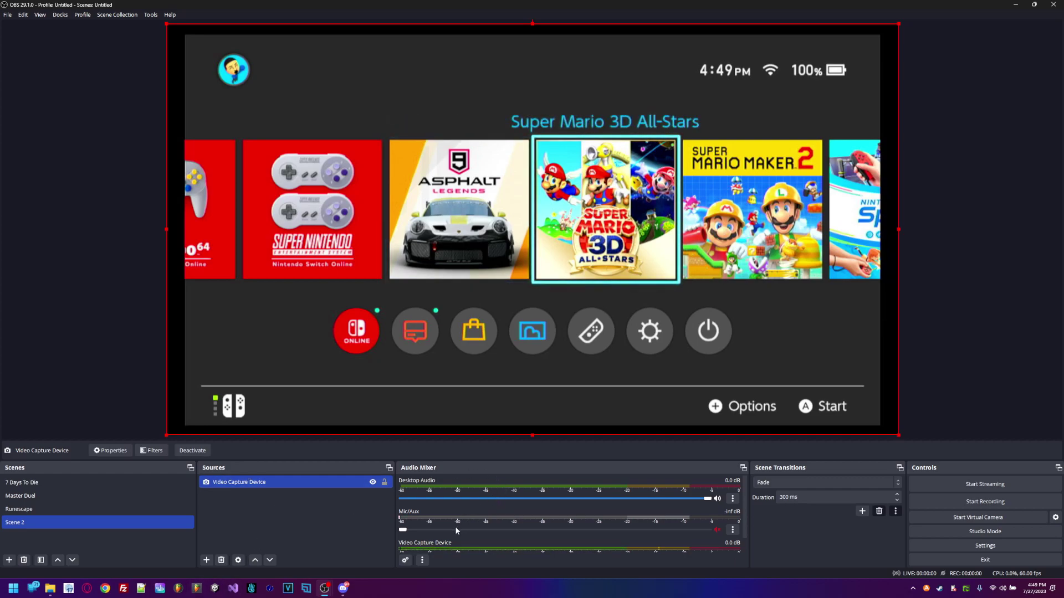
Step: Open Advanced Audio Properties from the Video Capture Device's Audio Mixer menu
{"action": "scroll", "coordinate": [612, 520], "scroll_direction": "down", "scroll_amount": 1}
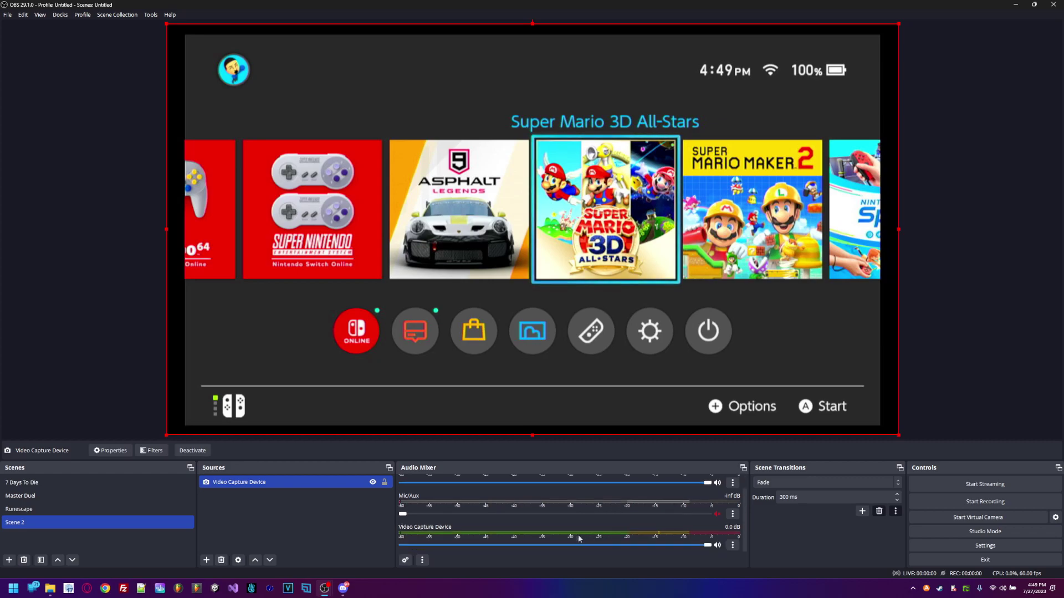
{"action": "left_click", "coordinate": [731, 545]}
{"action": "left_click", "coordinate": [746, 524]}
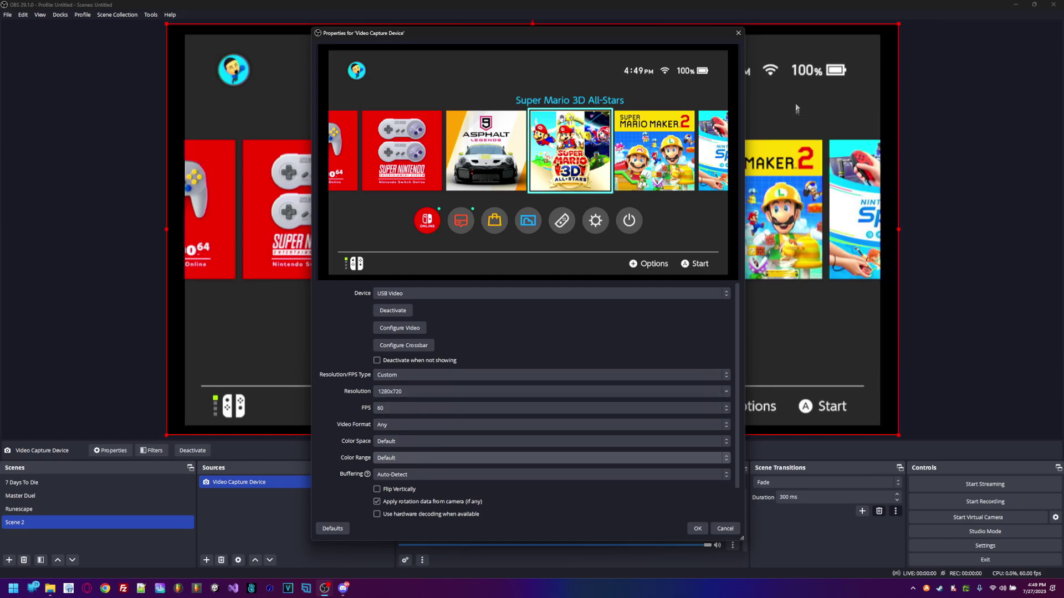
{"action": "left_click", "coordinate": [736, 33]}
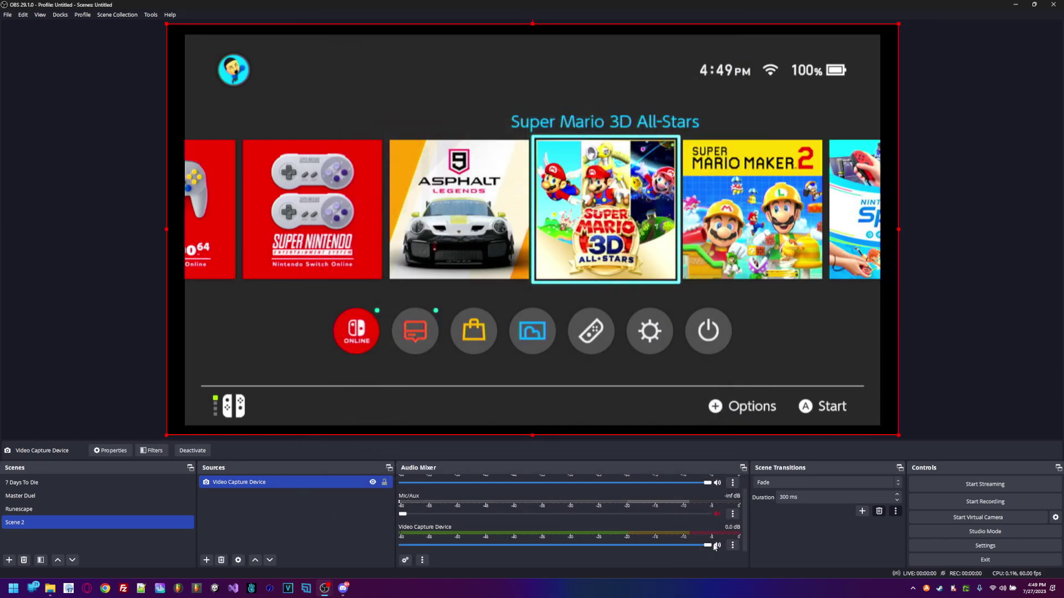
{"action": "left_click", "coordinate": [733, 545]}
{"action": "left_click", "coordinate": [770, 535]}
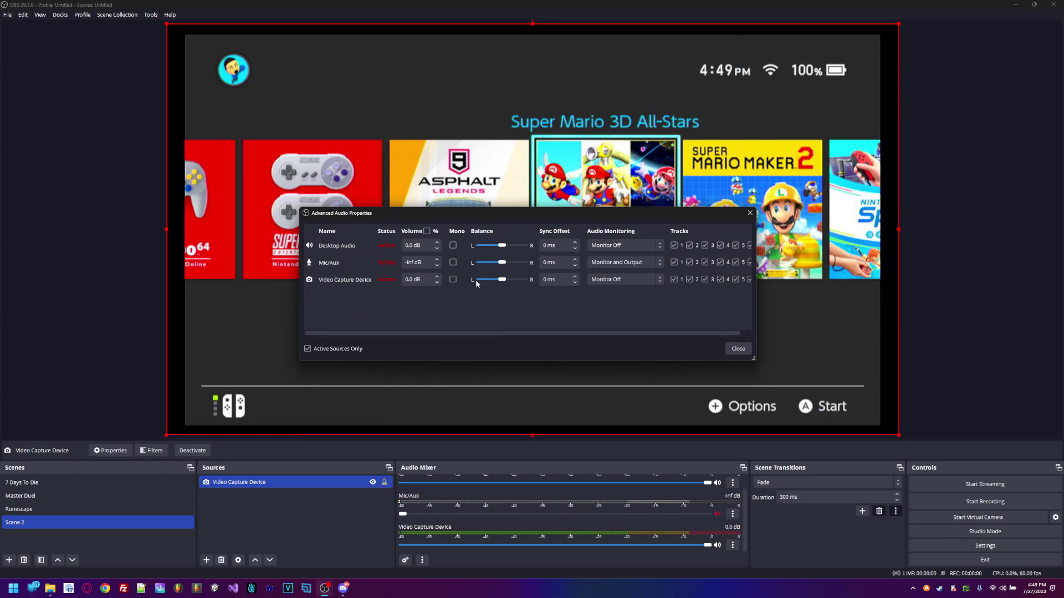
Step: Set the Video Capture Device's audio monitoring to Monitor and Output, then close the window
{"action": "left_click", "coordinate": [602, 281]}
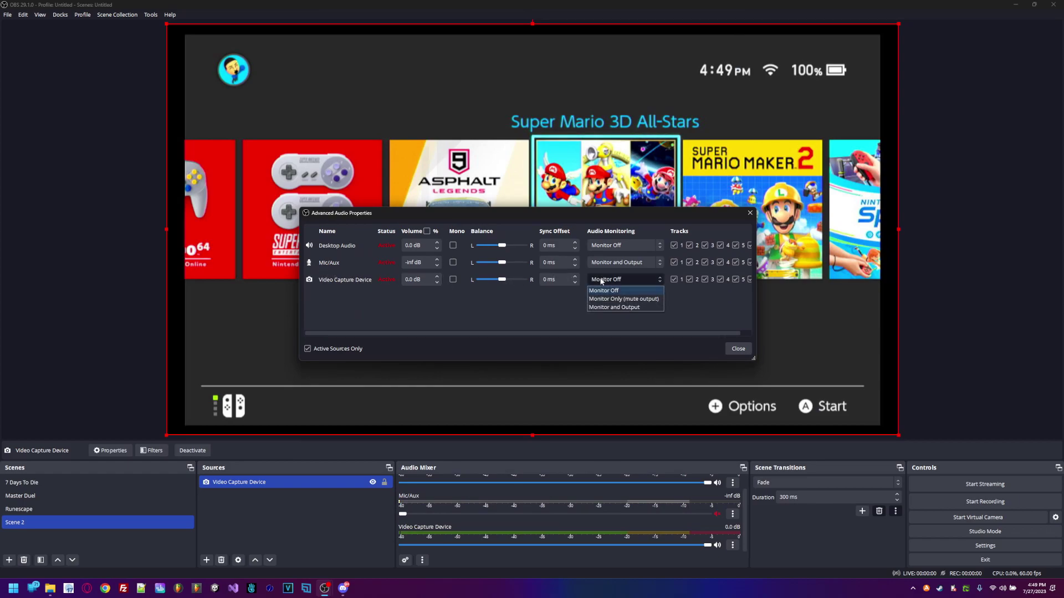
{"action": "left_click", "coordinate": [620, 308]}
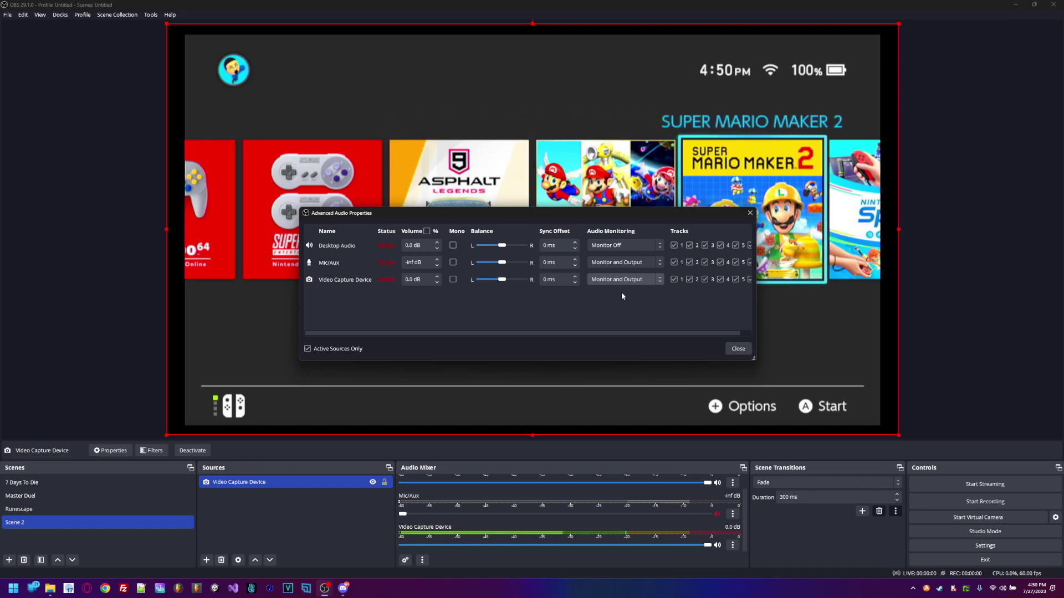
{"action": "scroll", "coordinate": [666, 506], "scroll_direction": "up", "scroll_amount": 2}
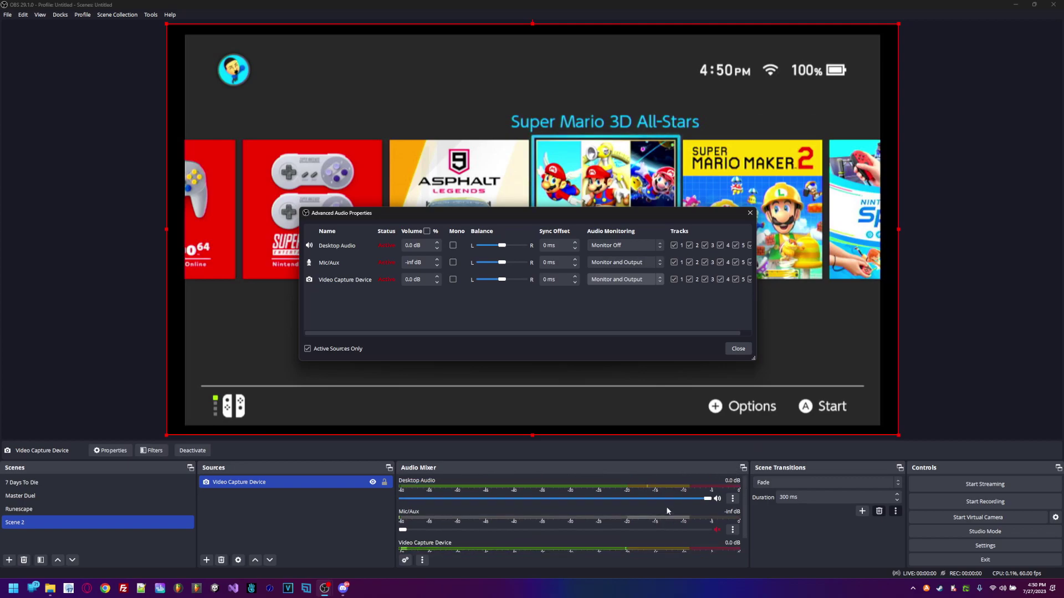
{"action": "left_click", "coordinate": [743, 347]}
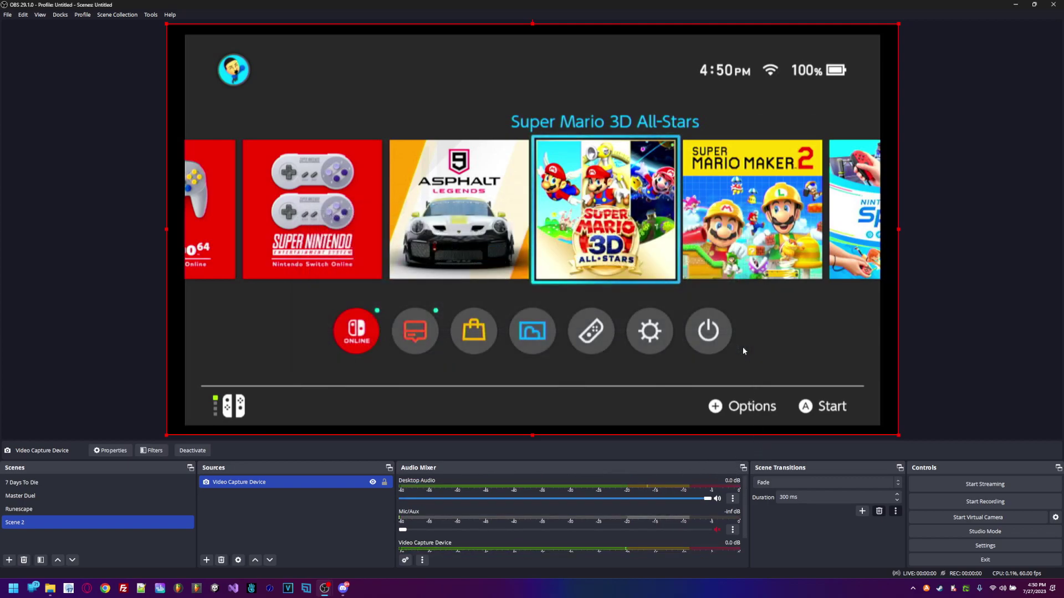